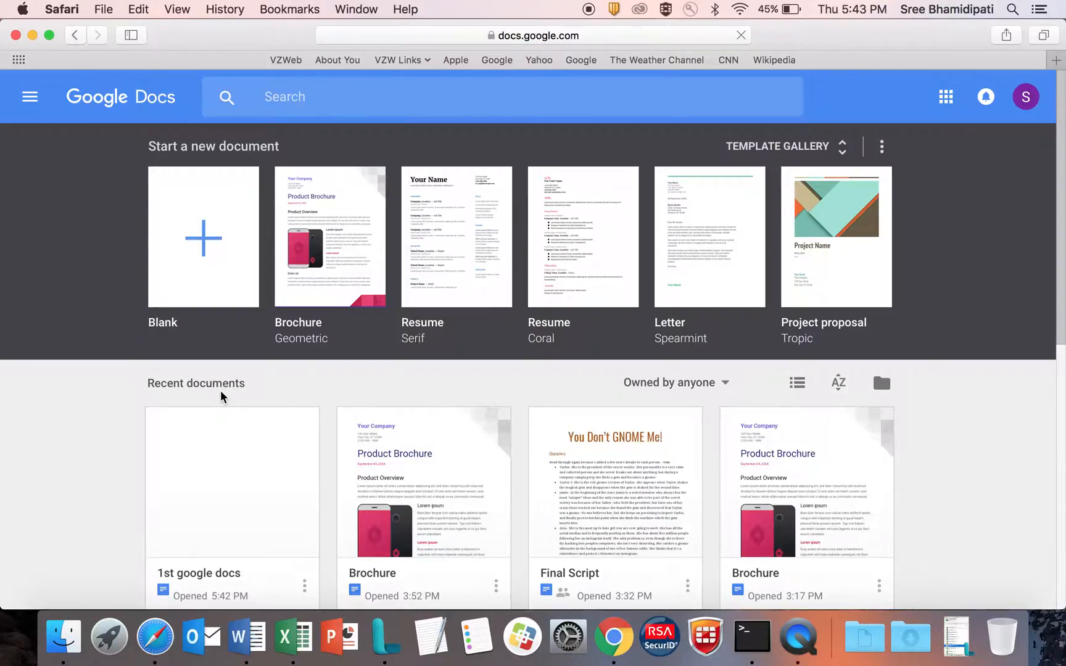
Step: Open the document "1st google docs" and insert an 8 x 5 table below the column text on page 2
left_click(249, 580)
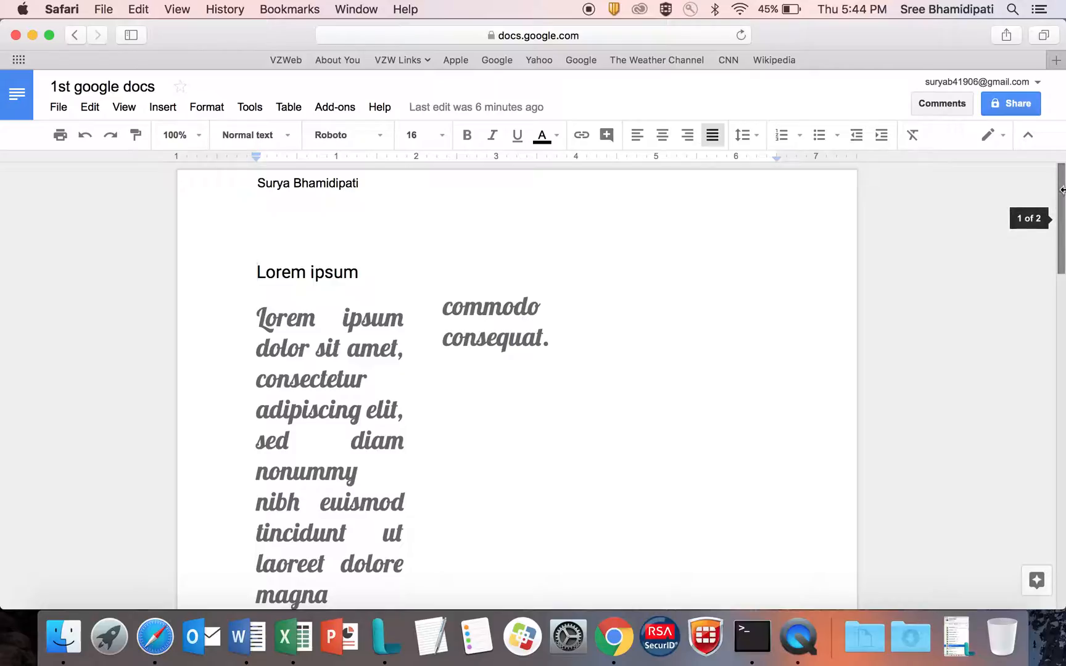
left_click_drag(1054, 191, 1028, 487)
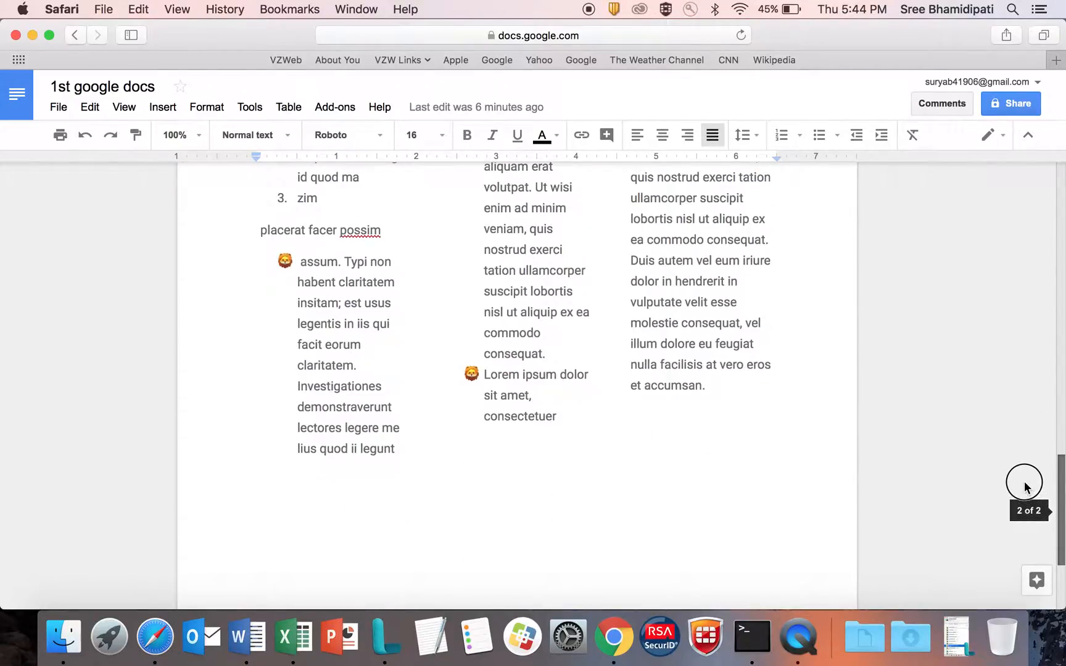
left_click(287, 512)
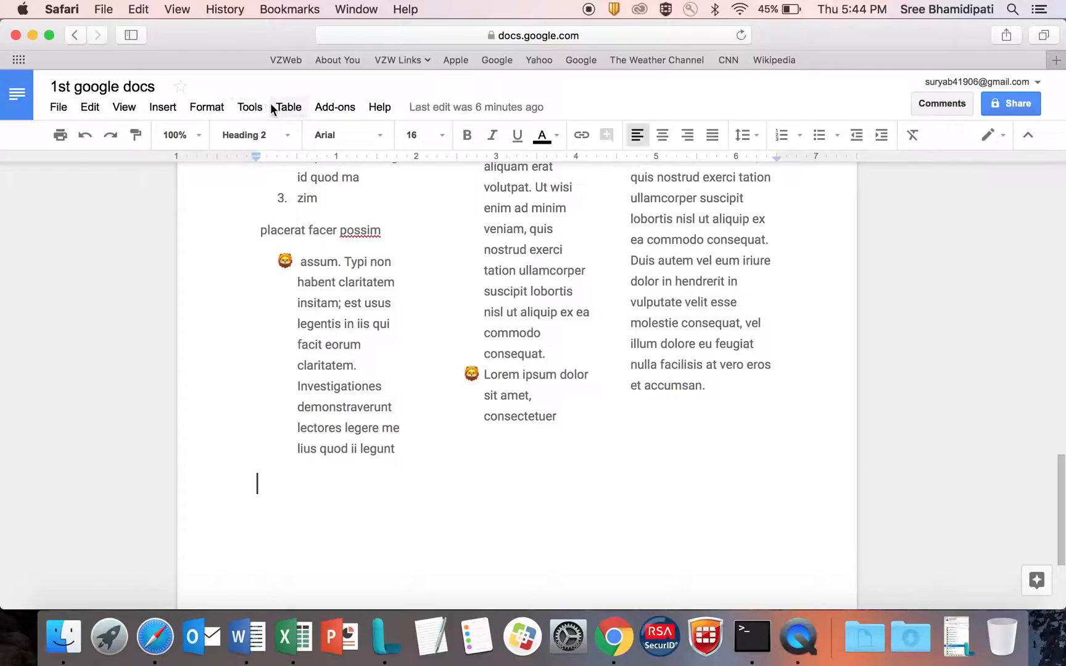
left_click(294, 115)
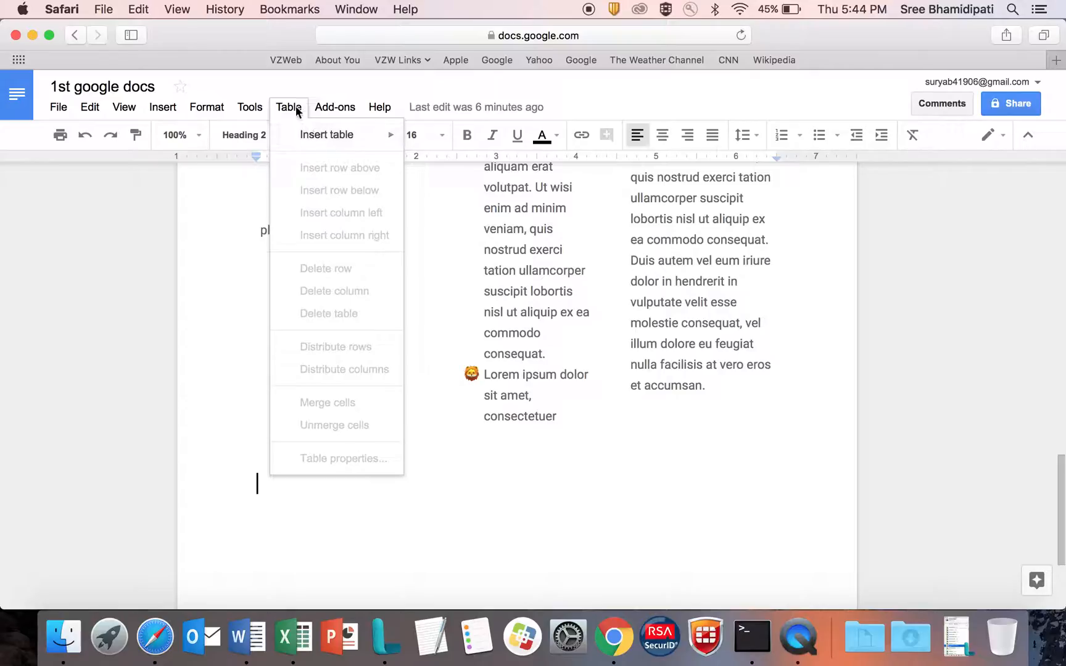
mouse_move(313, 136)
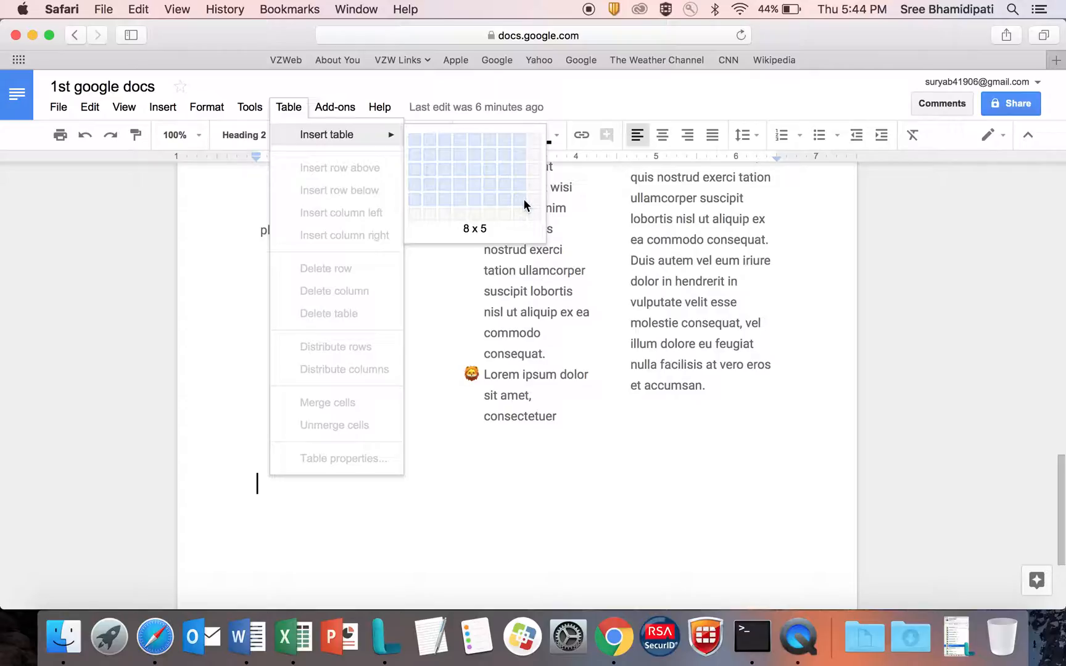
left_click(524, 200)
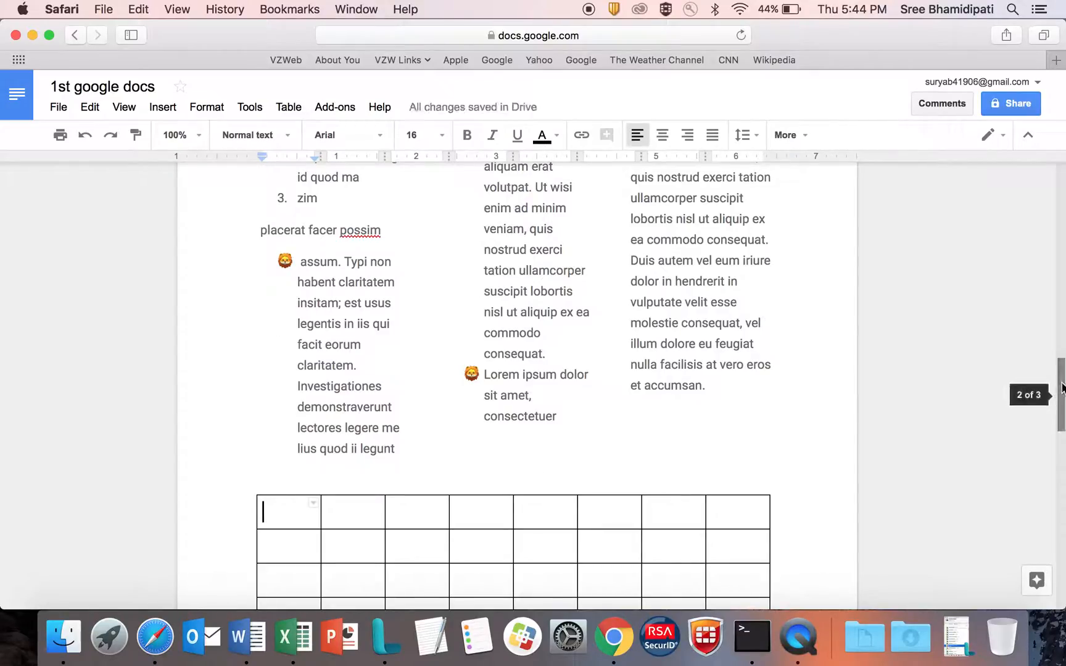
Step: Resize the table freehand: narrow the second column, widen the first, third and last columns, and extend both outer edges outward
left_click_drag(1061, 388, 1062, 426)
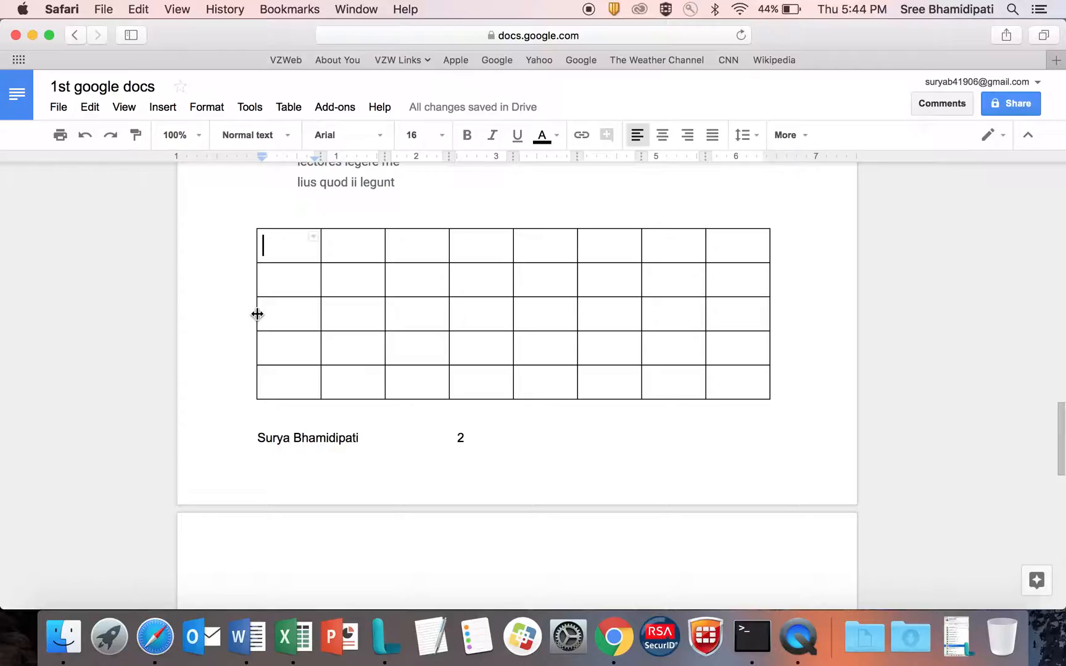
left_click_drag(258, 314, 370, 307)
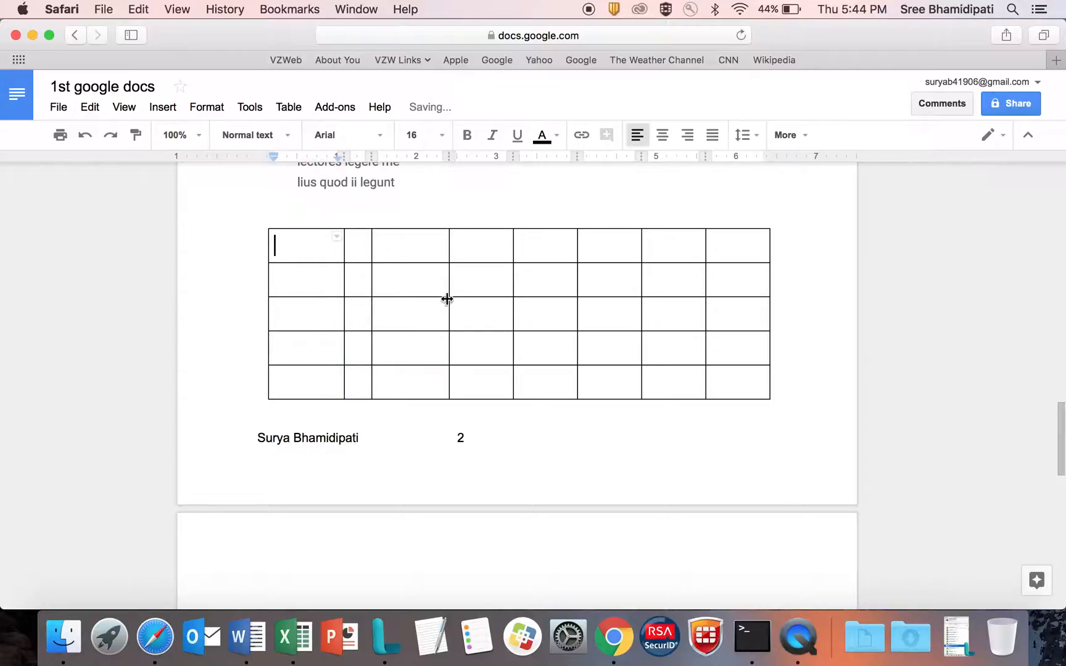
mouse_move(430, 232)
left_mouse_down()
mouse_move(430, 207)
mouse_move(434, 230)
left_mouse_up()
left_click_drag(269, 303, 224, 297)
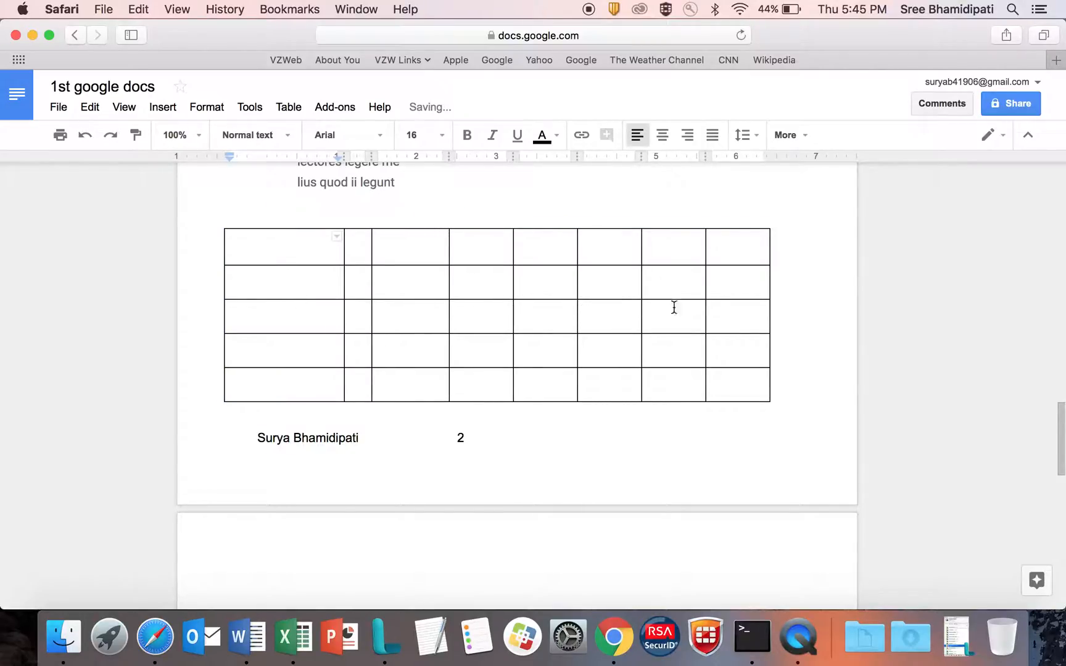
left_click_drag(769, 293, 818, 306)
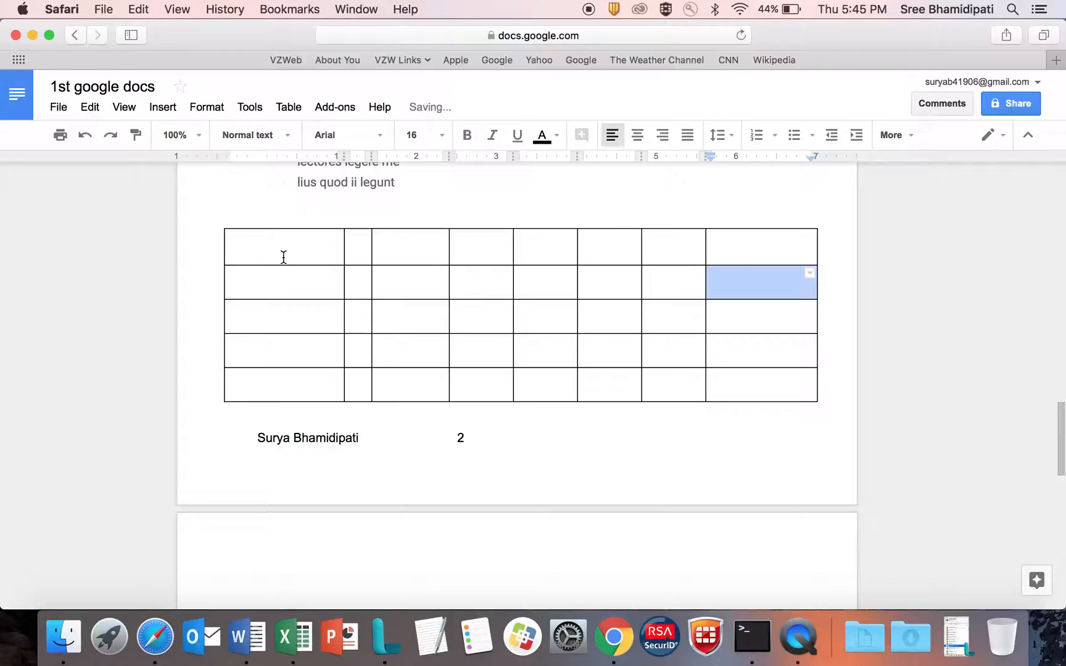
Step: Enter 1 in the table's first cell and copy that number
left_click(356, 253)
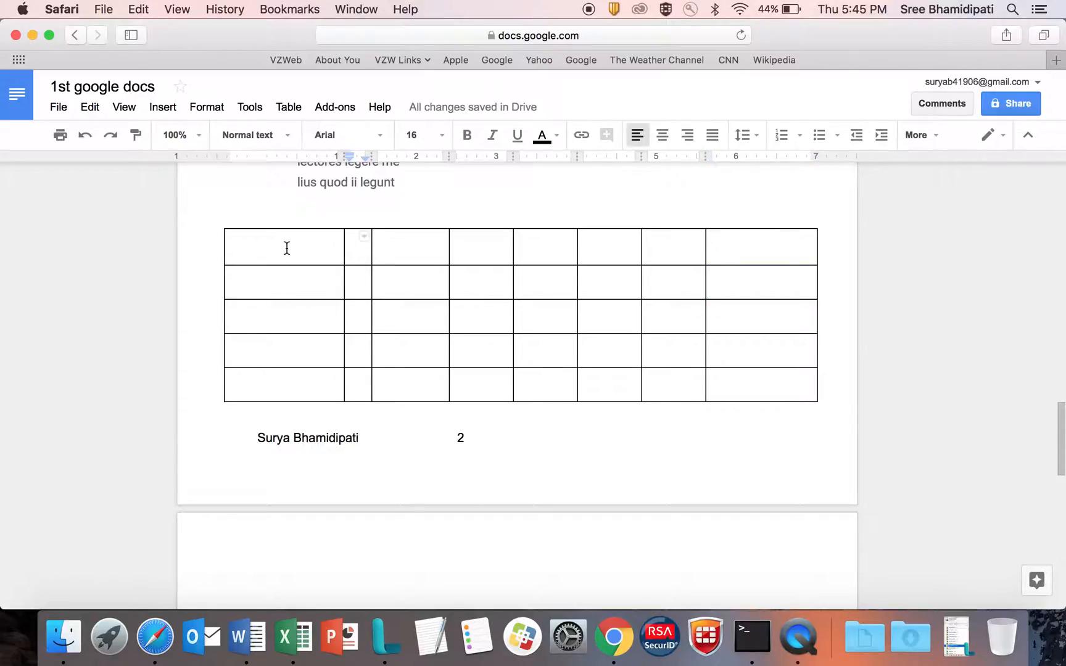
left_click(287, 248)
type("1")
left_click(238, 248)
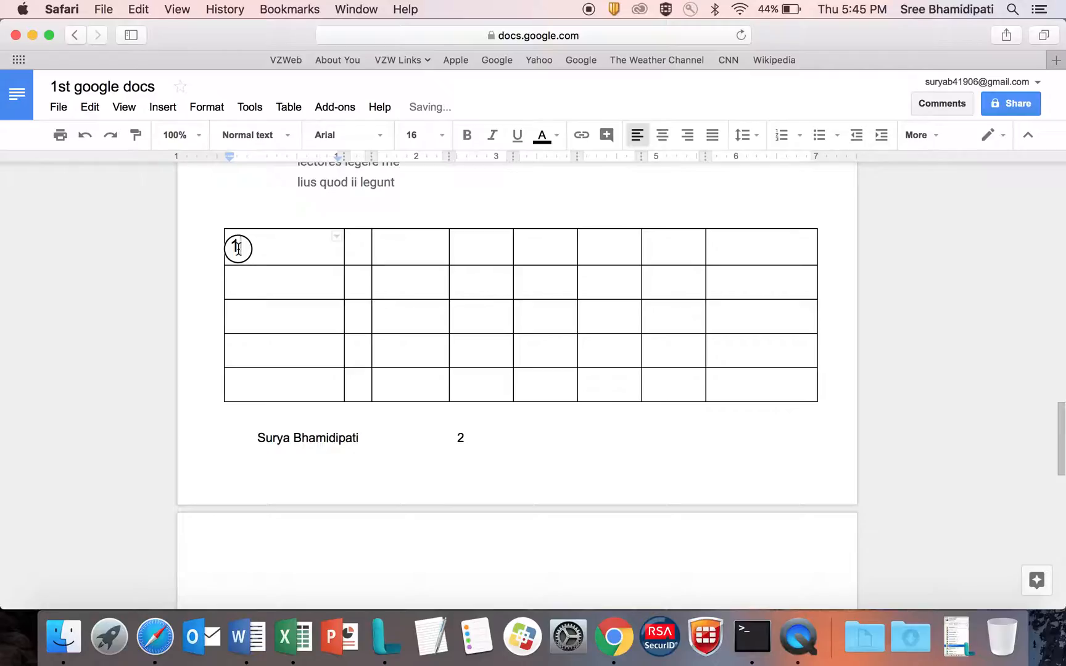
left_click_drag(238, 248, 231, 247)
key("super+c")
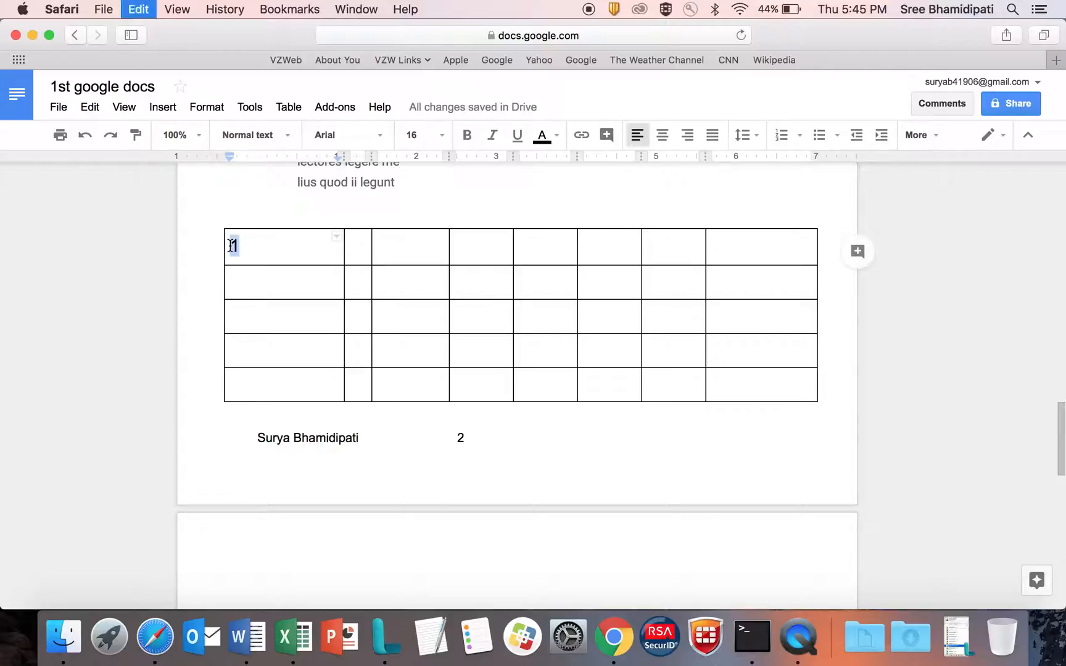
Step: Paste the copied 1 into the other cells across all five rows, leaving the third and fifth cells of row four empty
left_click(358, 250)
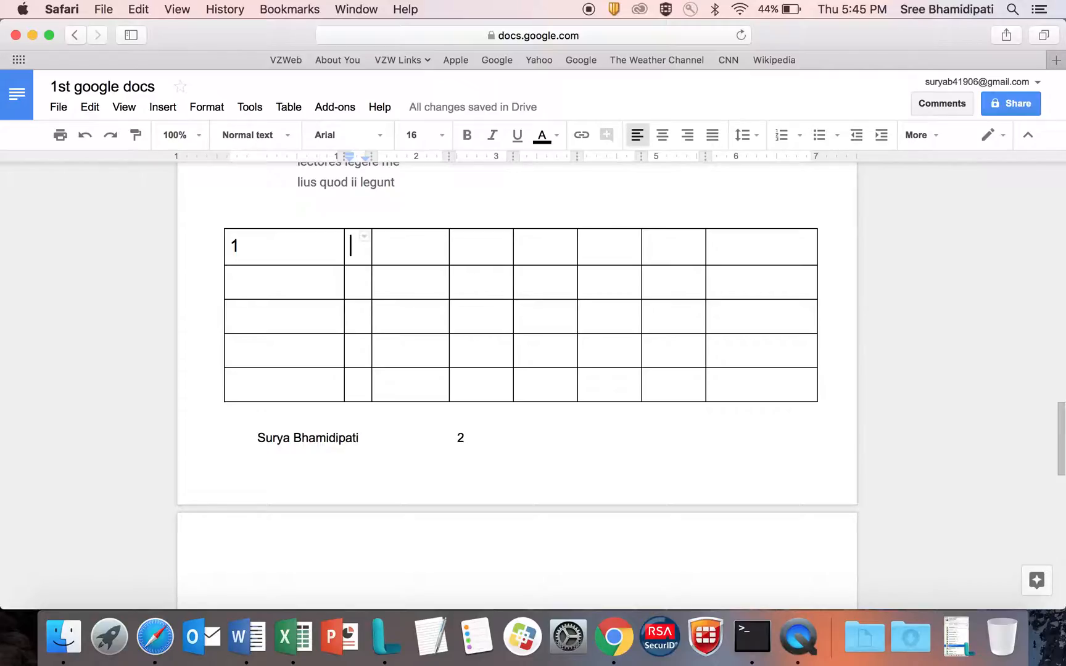
key("super+v")
key("Tab")
key("super+v")
key("Tab")
key("super+v")
key("Tab")
key("super+v")
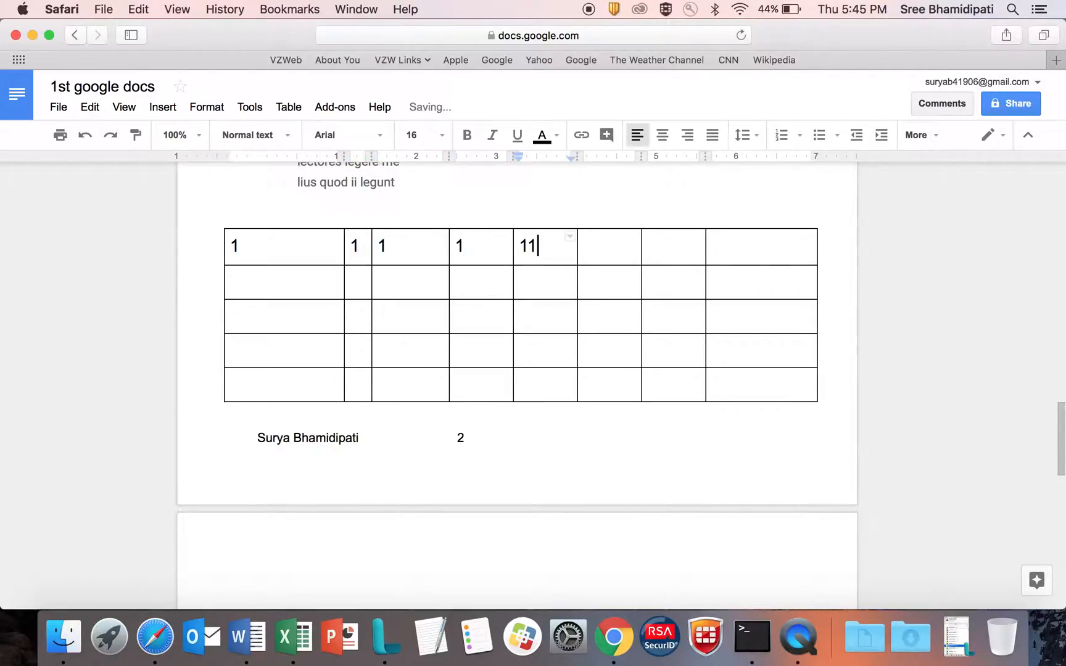
key("BackSpace")
key("BackSpace")
key("super+v")
key("Tab")
key("super+v")
key("Tab")
key("super+v")
key("Tab")
key("super+v")
key("Tab")
key("super+v")
key("Tab")
key("super+v")
key("Tab")
key("super+v")
key("Tab")
key("super+v")
key("Tab")
key("super+v")
key("Tab")
key("super+v")
key("Tab")
key("super+v")
key("Tab")
key("super+v")
key("Tab")
key("super+v")
key("Tab")
key("super+v")
key("Tab")
key("super+v")
key("Tab")
key("super+v")
key("Tab")
key("super+v")
key("Tab")
key("super+v")
key("Tab")
key("super+v")
key("Tab")
key("super+v")
key("Tab")
key("super+v")
key("Tab")
key("super+v")
key("Tab")
key("Tab")
key("super+v")
key("Tab")
key("Tab")
key("super+v")
key("Tab")
key("super+v")
key("Tab")
key("super+v")
key("Tab")
key("super+v")
key("Tab")
key("super+v")
key("Tab")
key("super+v")
key("Tab")
key("super+v")
key("Tab")
key("super+v")
key("Tab")
key("super+v")
key("Tab")
key("super+v")
key("Tab")
key("super+v")
Step: Enter 5 in the third cell of the table's fourth row
double_click(388, 356)
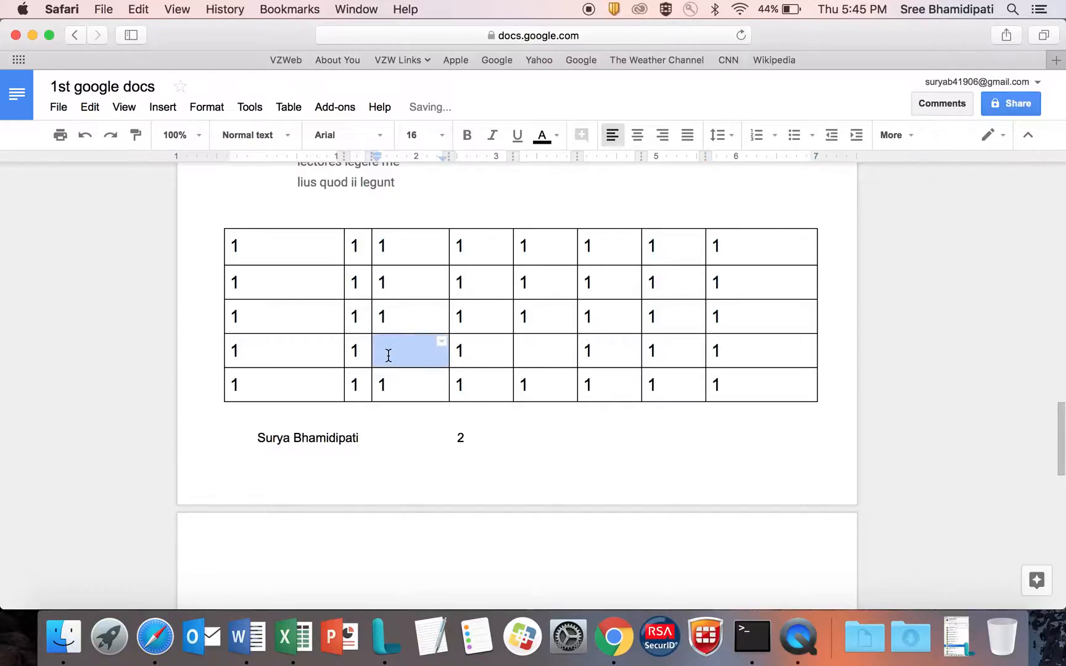
left_click(388, 356)
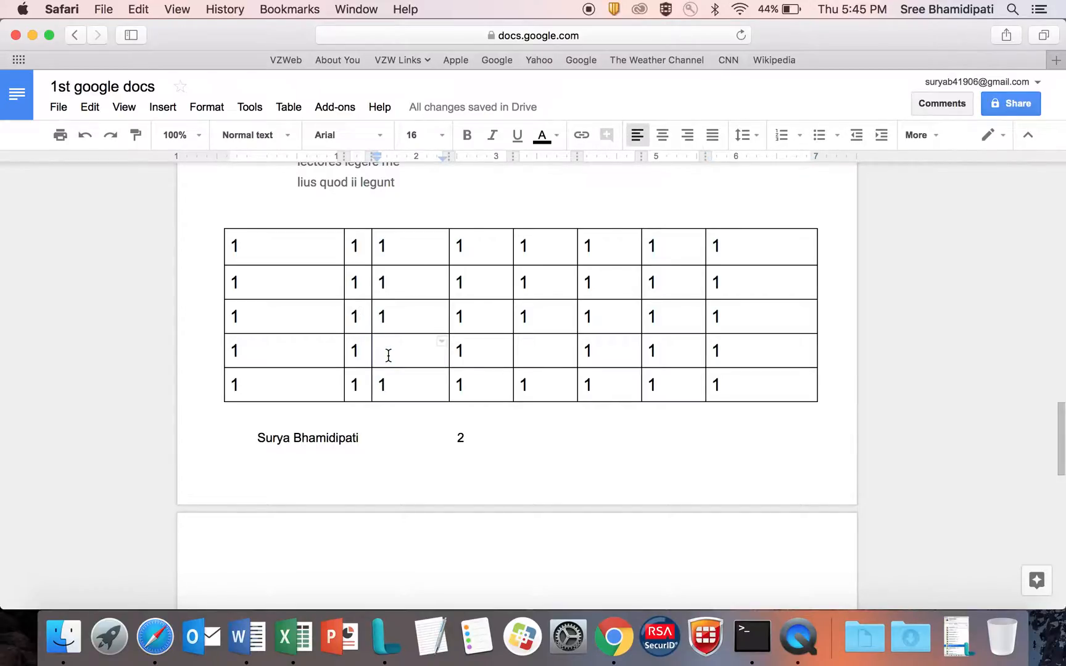
type("5")
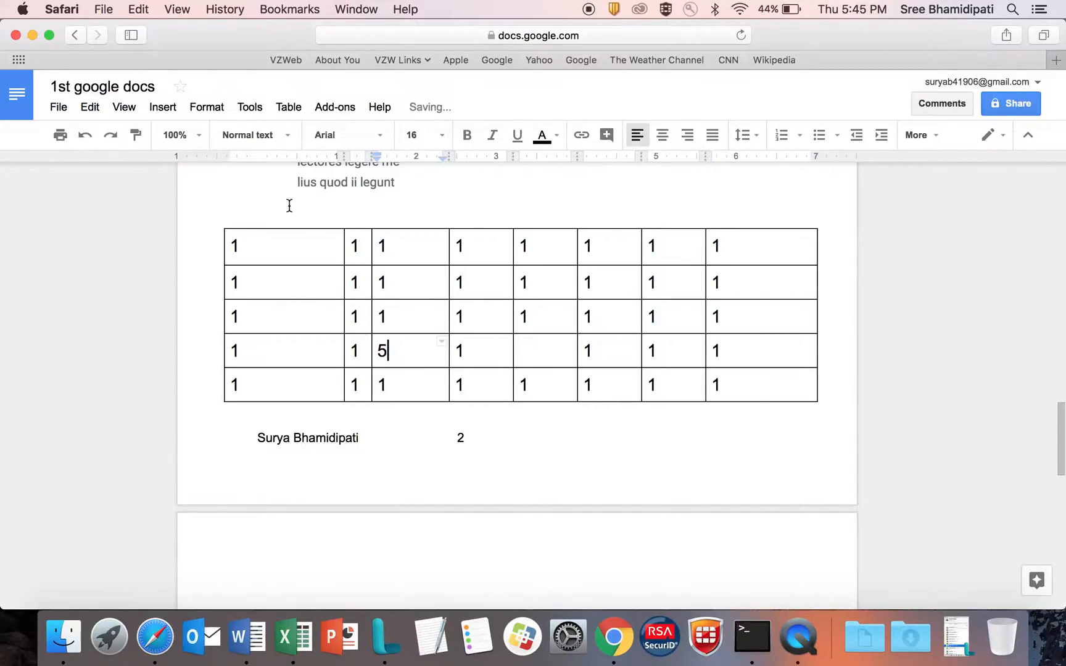
Step: Insert a column chart with the whole table selected, and try to edit the chart's title
left_click_drag(225, 242, 823, 415)
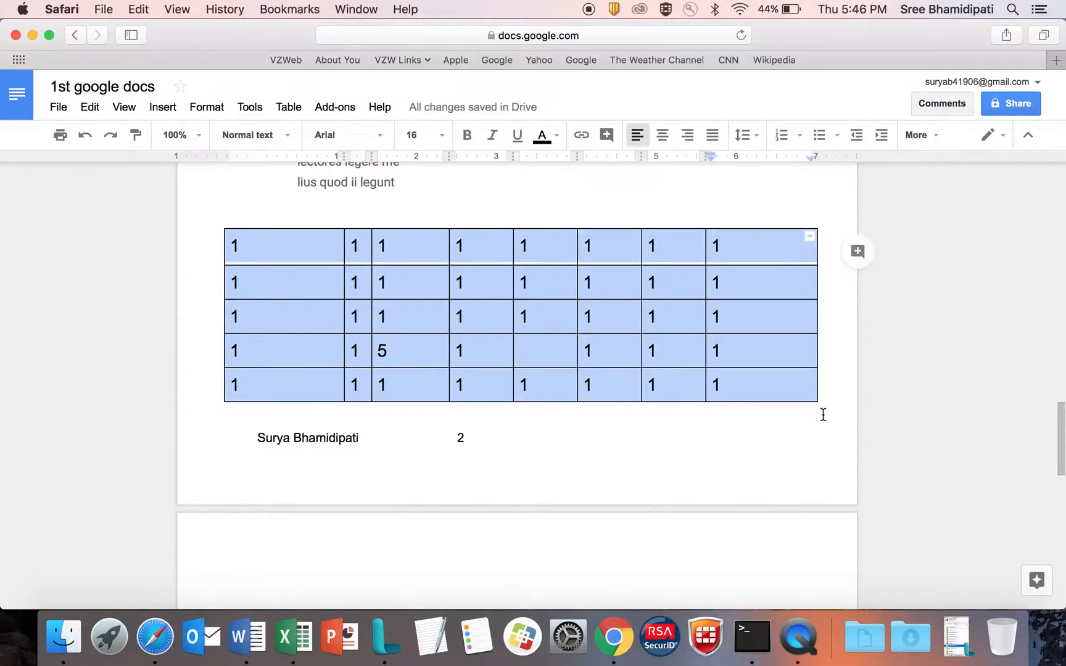
left_click(162, 110)
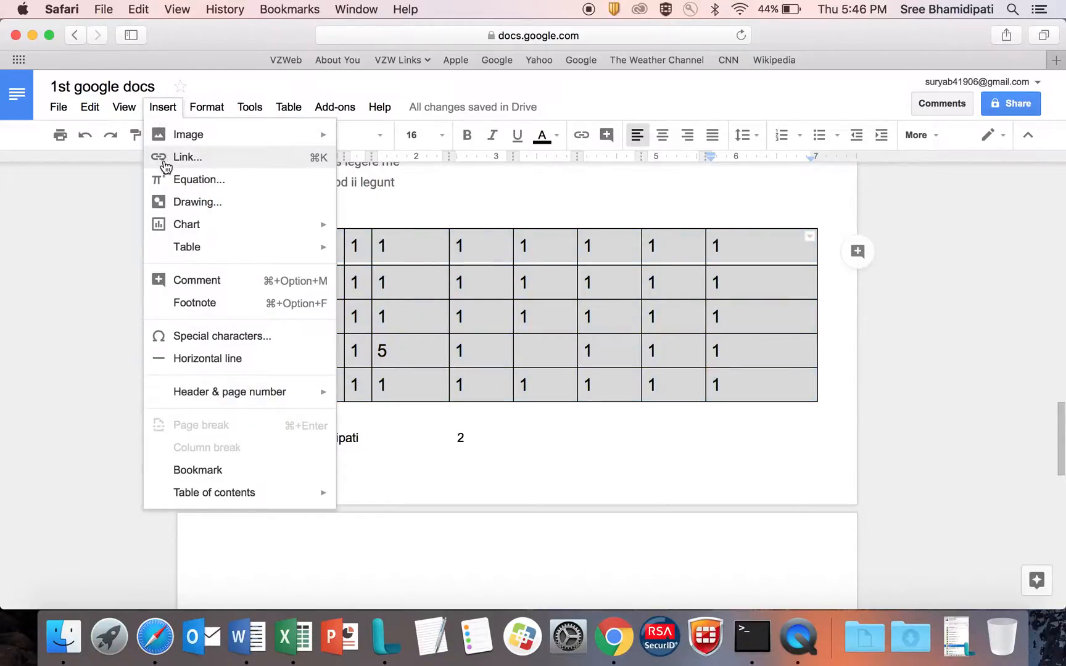
mouse_move(168, 140)
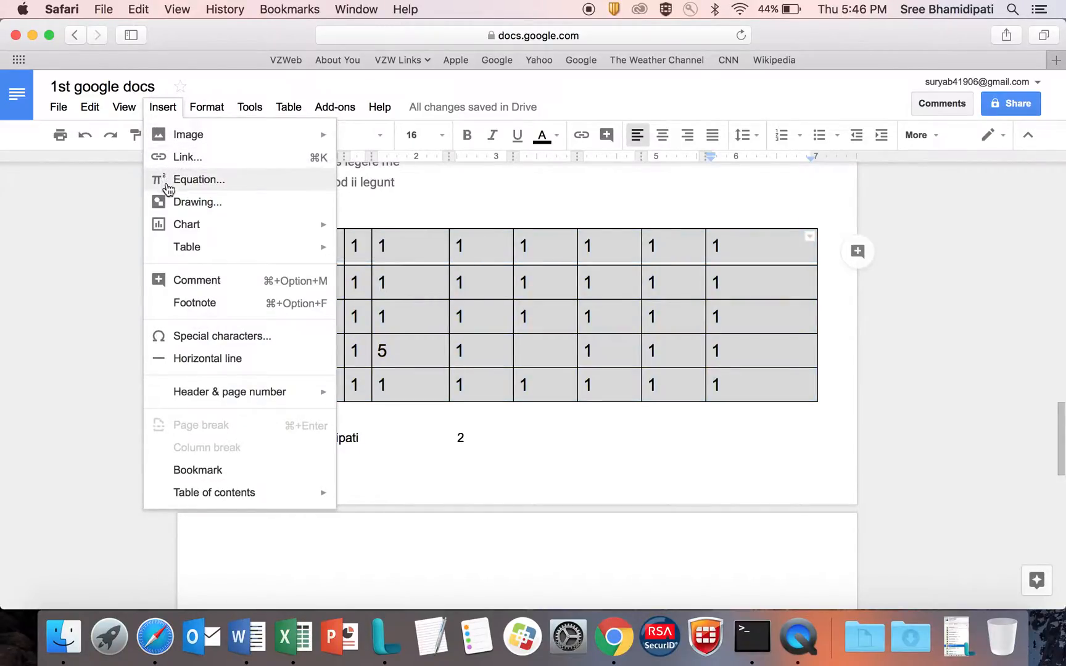
mouse_move(176, 222)
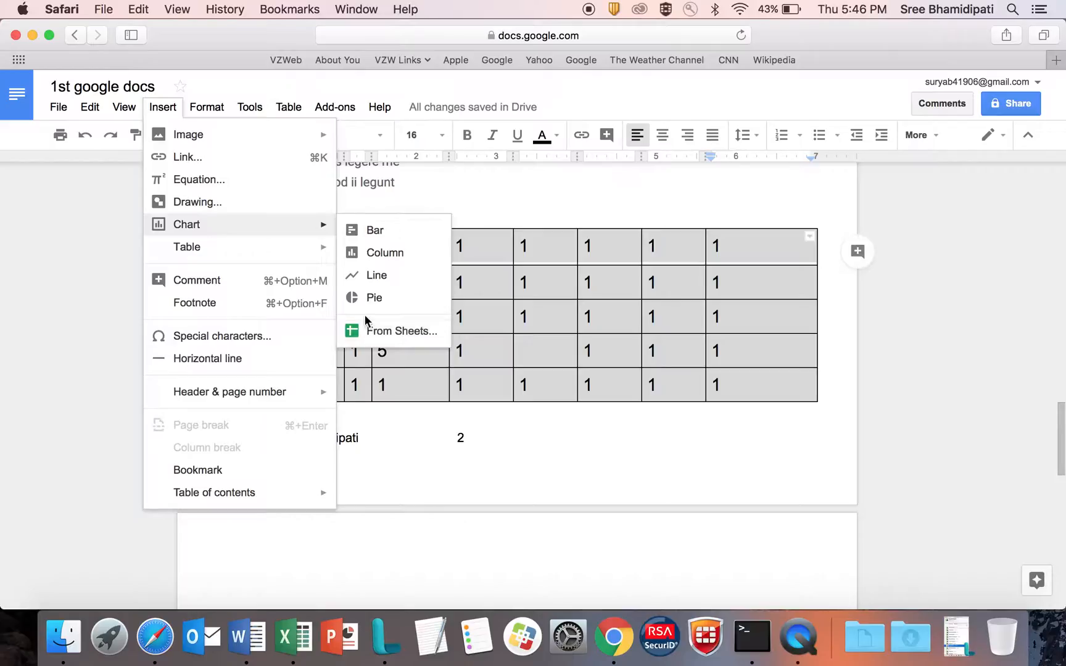
left_click(375, 254)
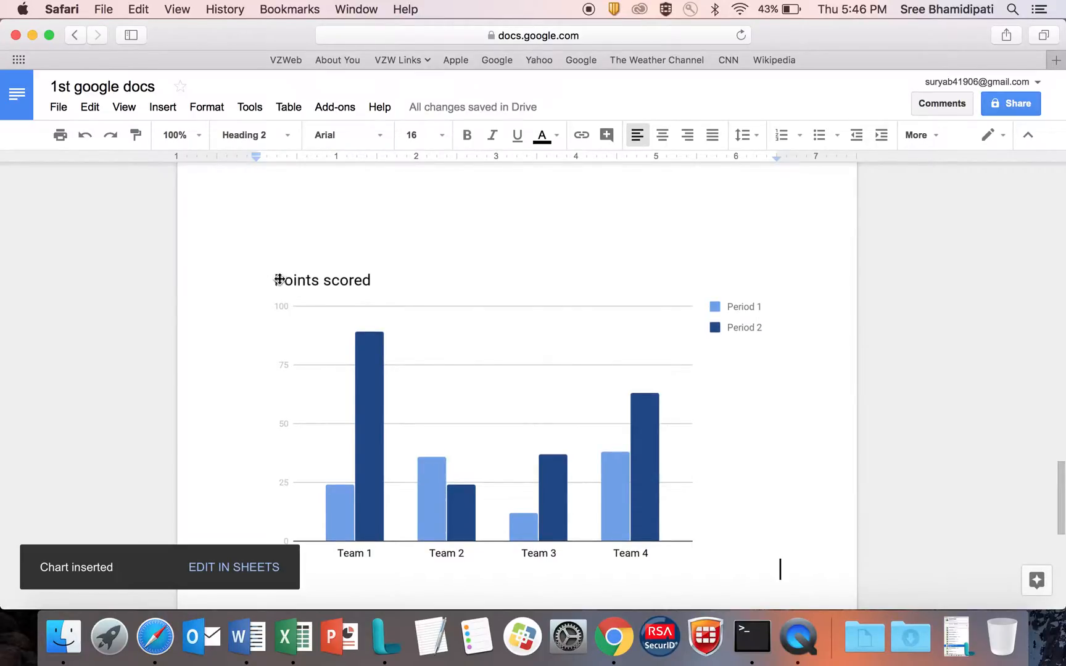
left_click(369, 281)
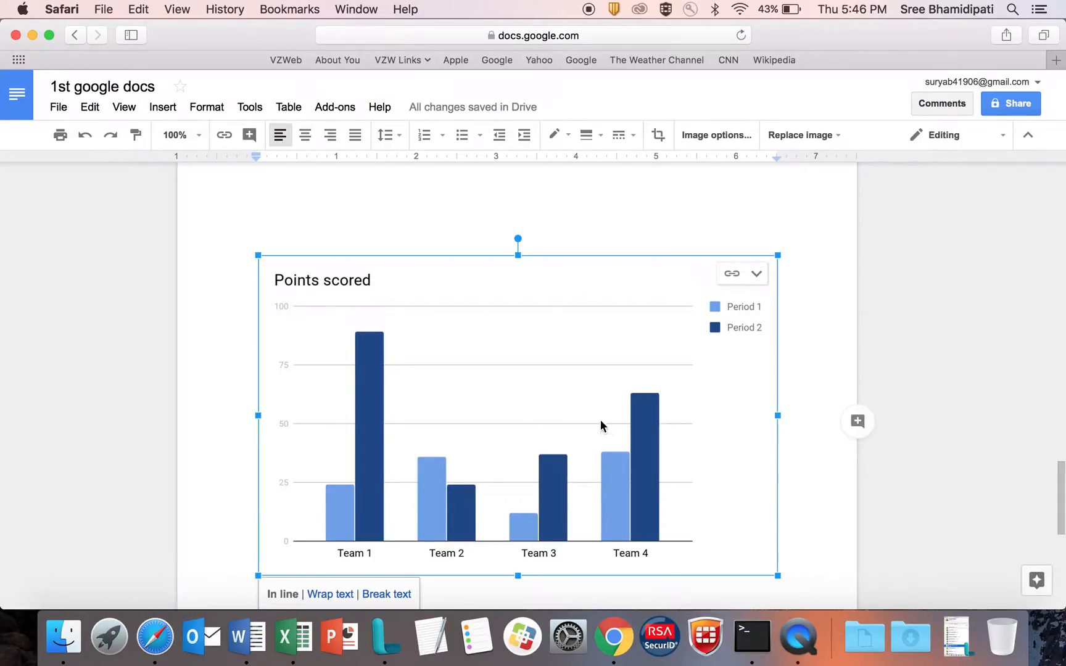
double_click(359, 282)
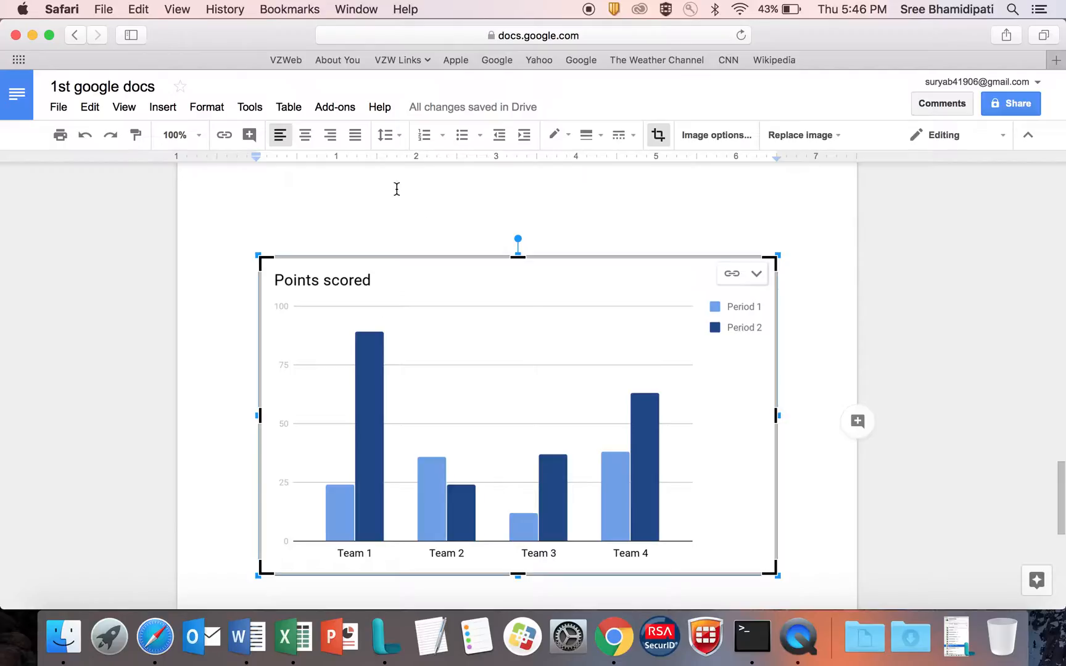
Step: Open the add-ons gallery, view the Translate, Easy Accents and Lucidchart Diagrams descriptions, and close the gallery
left_click(333, 110)
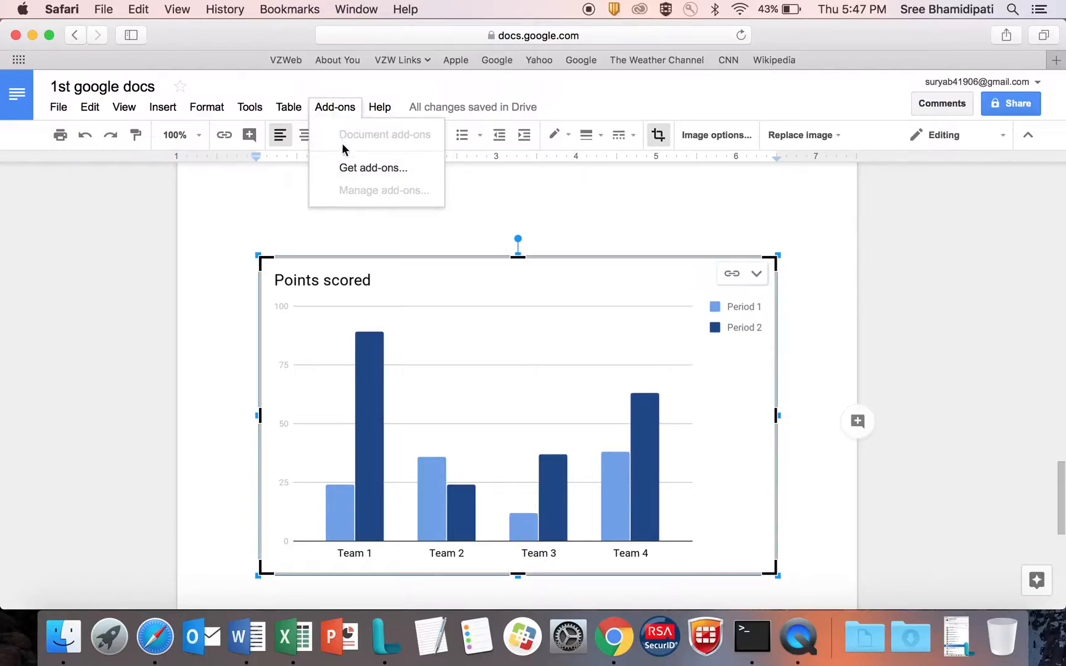
left_click(350, 169)
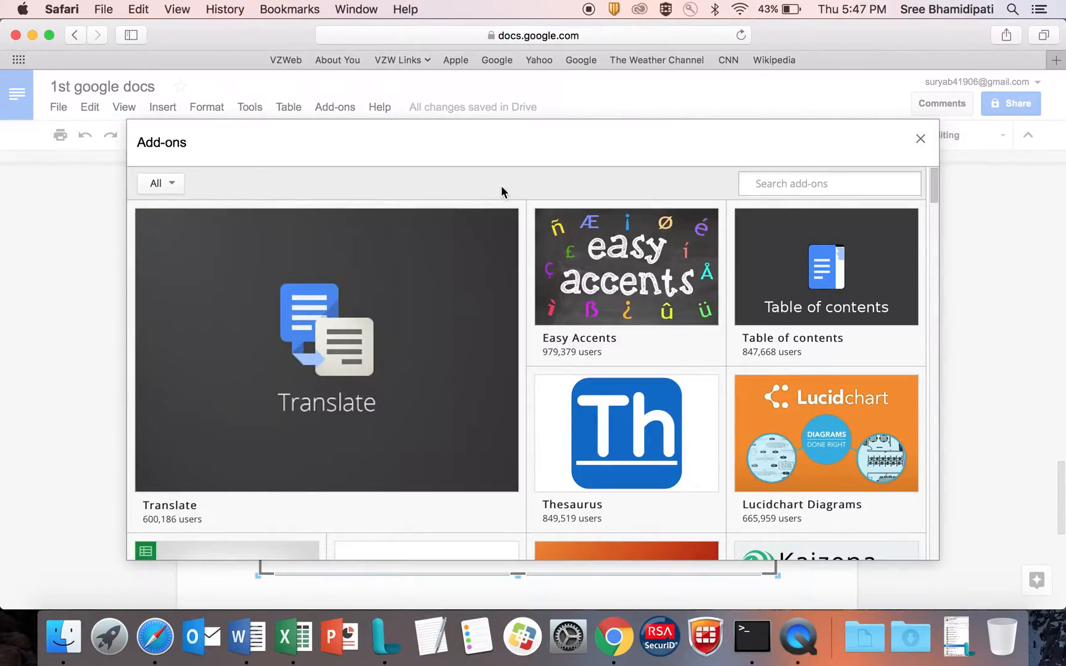
mouse_move(328, 389)
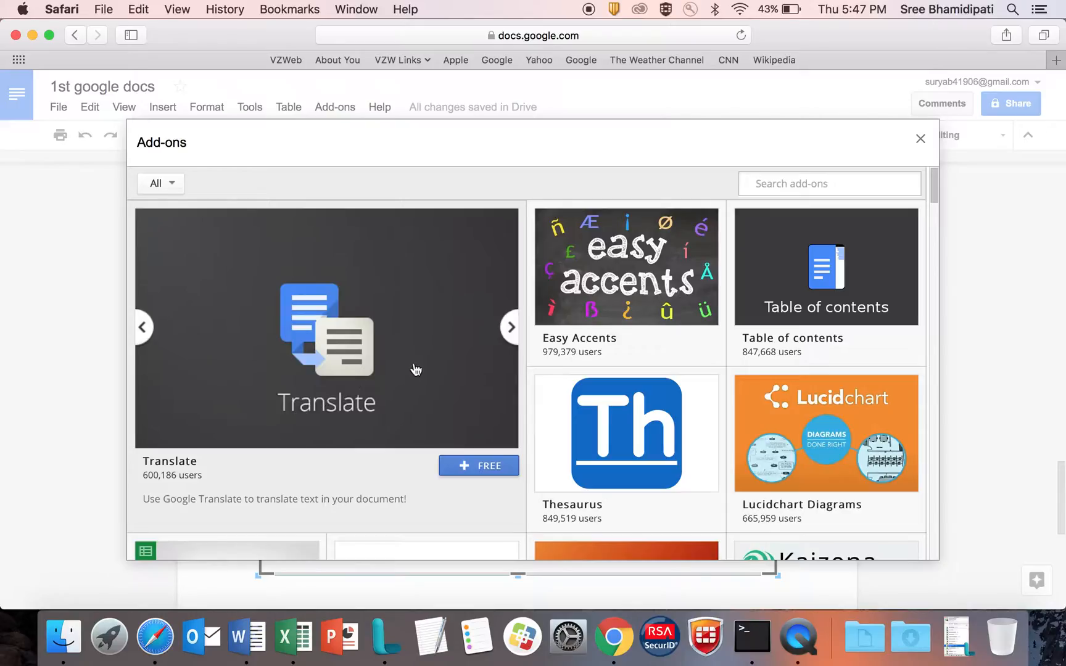
mouse_move(554, 335)
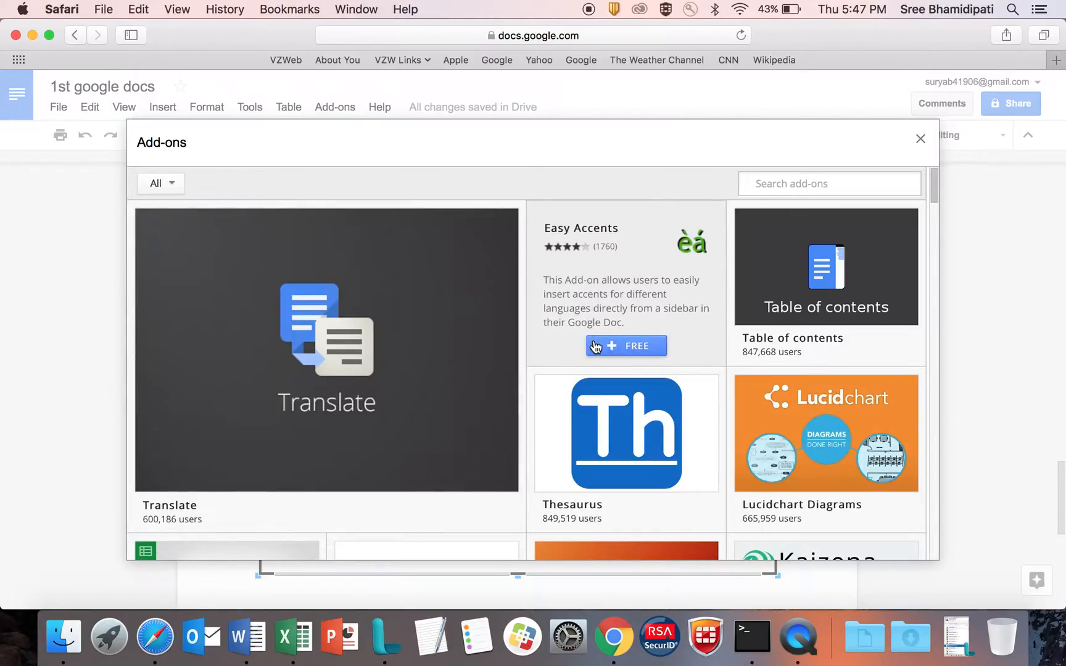
mouse_move(757, 317)
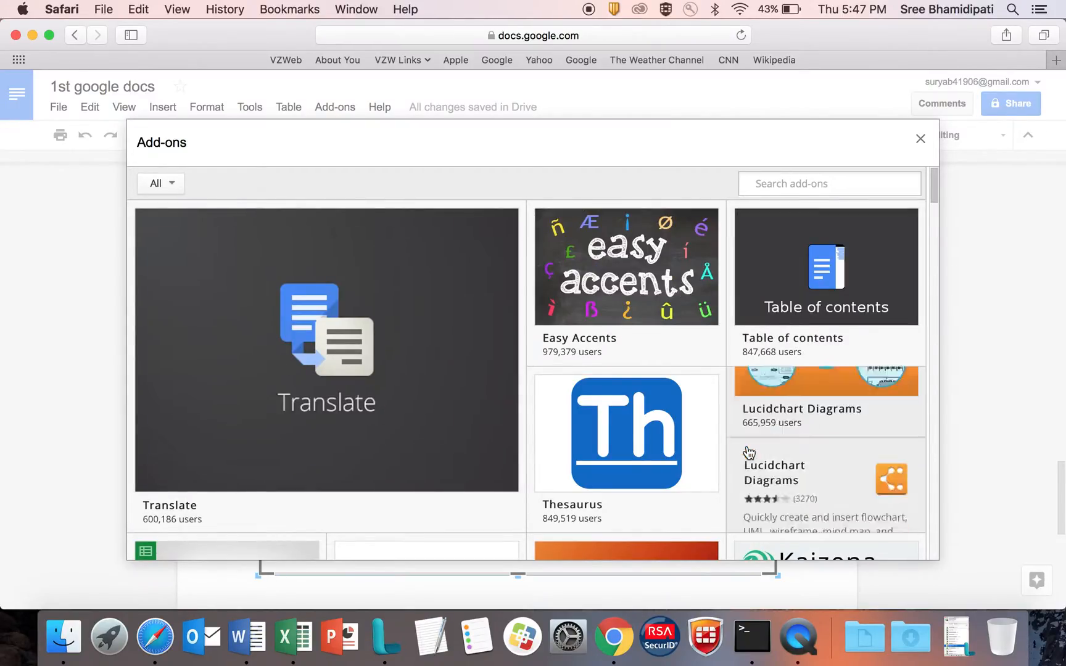
left_click(921, 139)
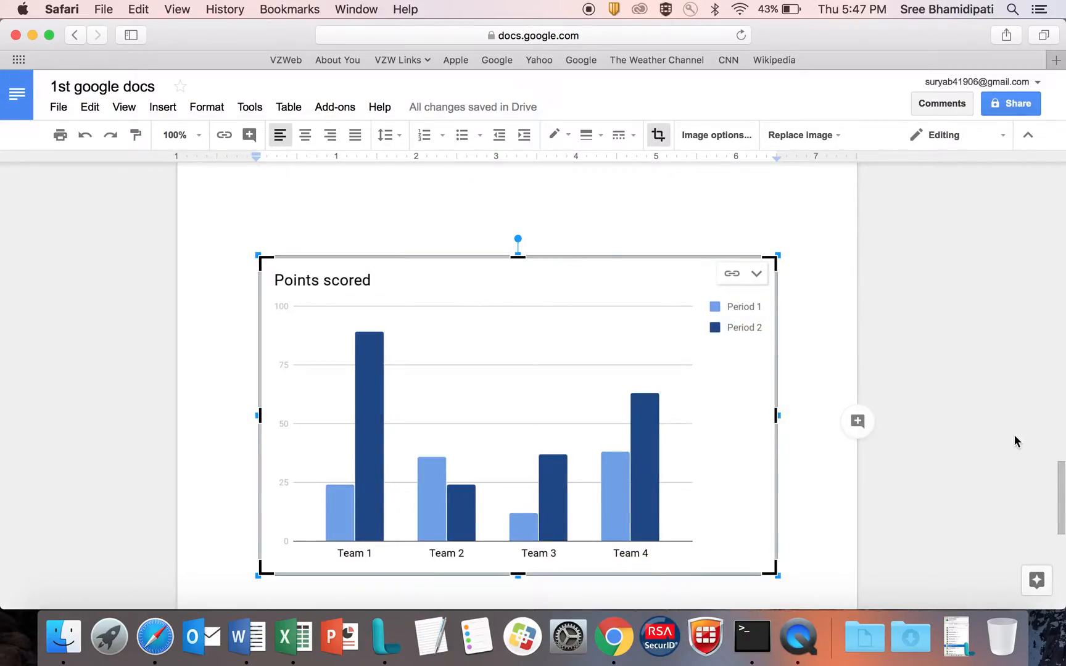
Step: Reopen the add-ons gallery from the second page and view the description of Kaizena Shortcut
left_click_drag(1055, 497, 1045, 326)
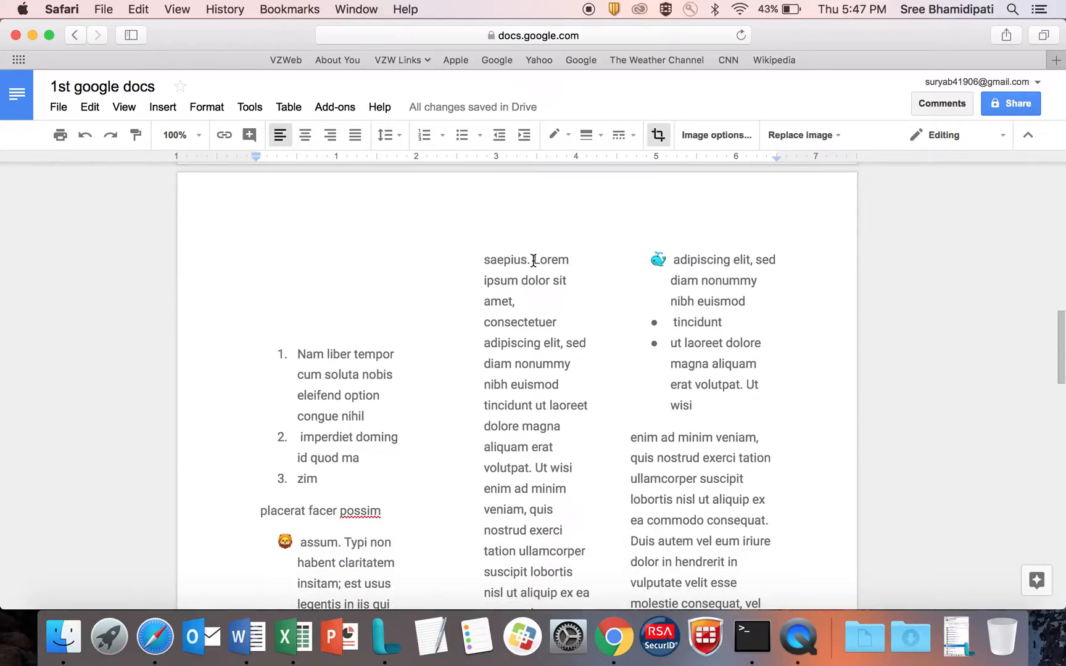
left_click(328, 110)
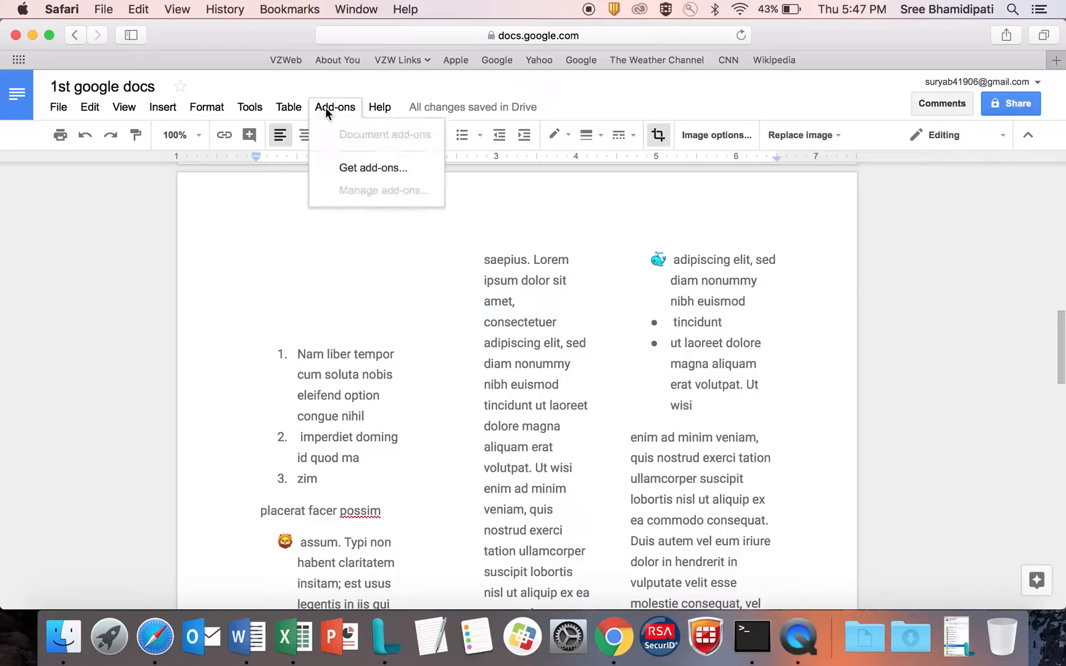
left_click(369, 179)
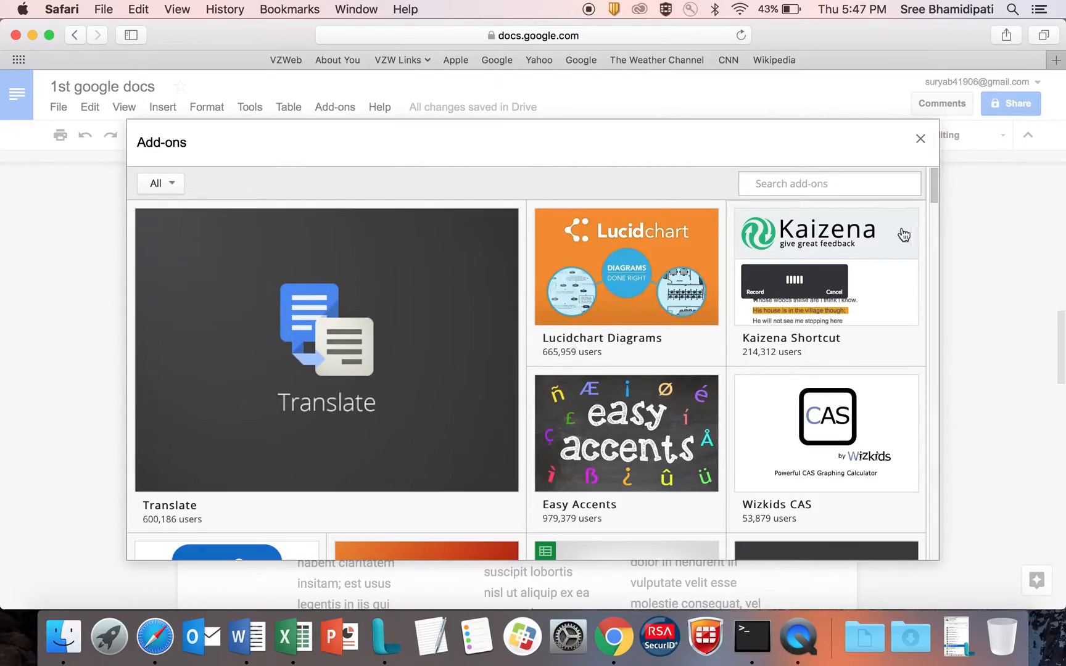
mouse_move(902, 213)
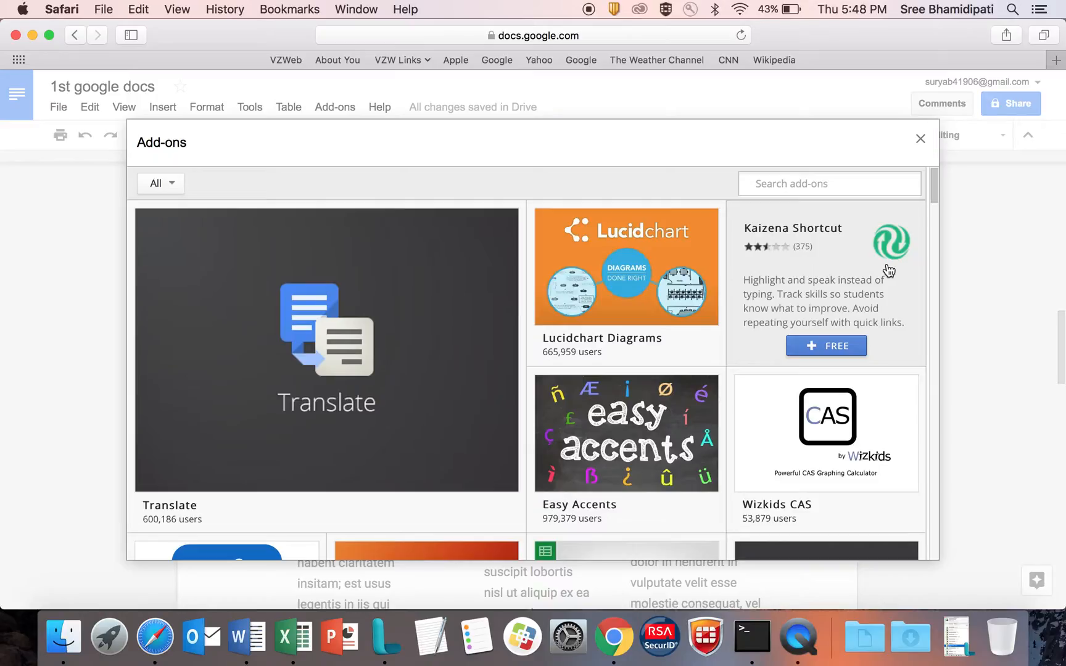
Step: Search the add-ons gallery for "translate" and try to install the free Translate add-on, closing the account window that opens
mouse_move(649, 461)
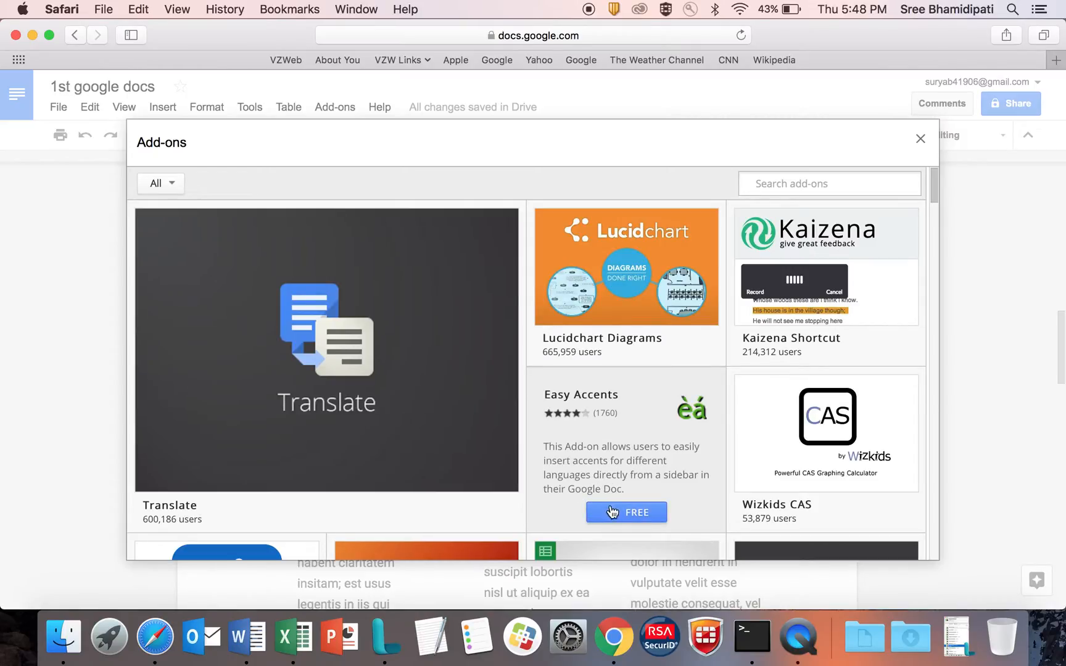
left_click(778, 189)
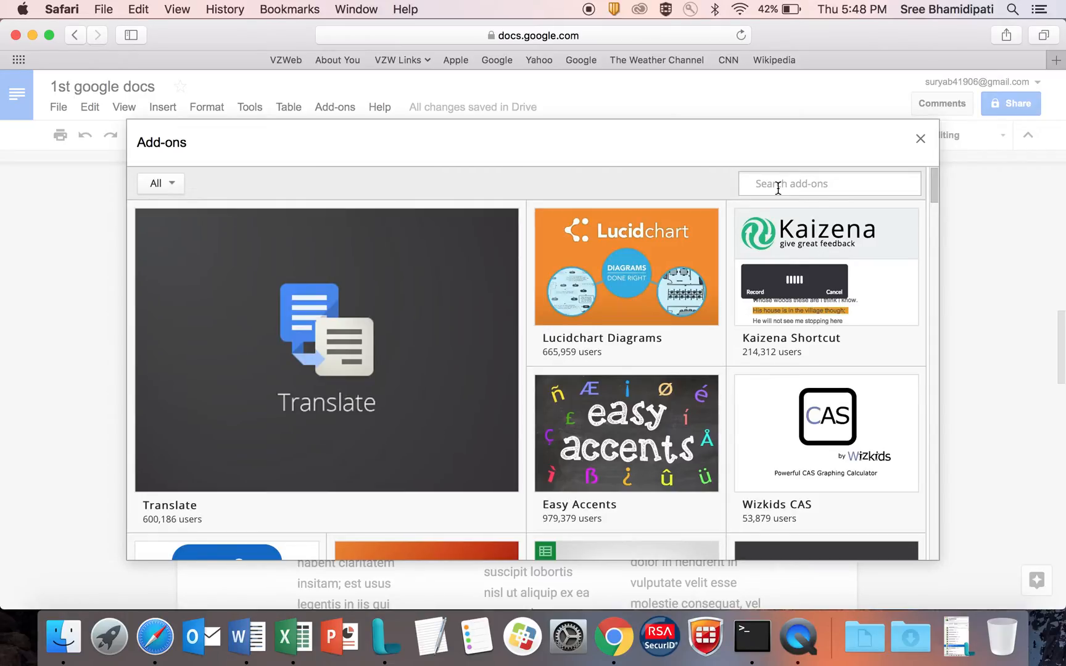
type("translate")
key("Return")
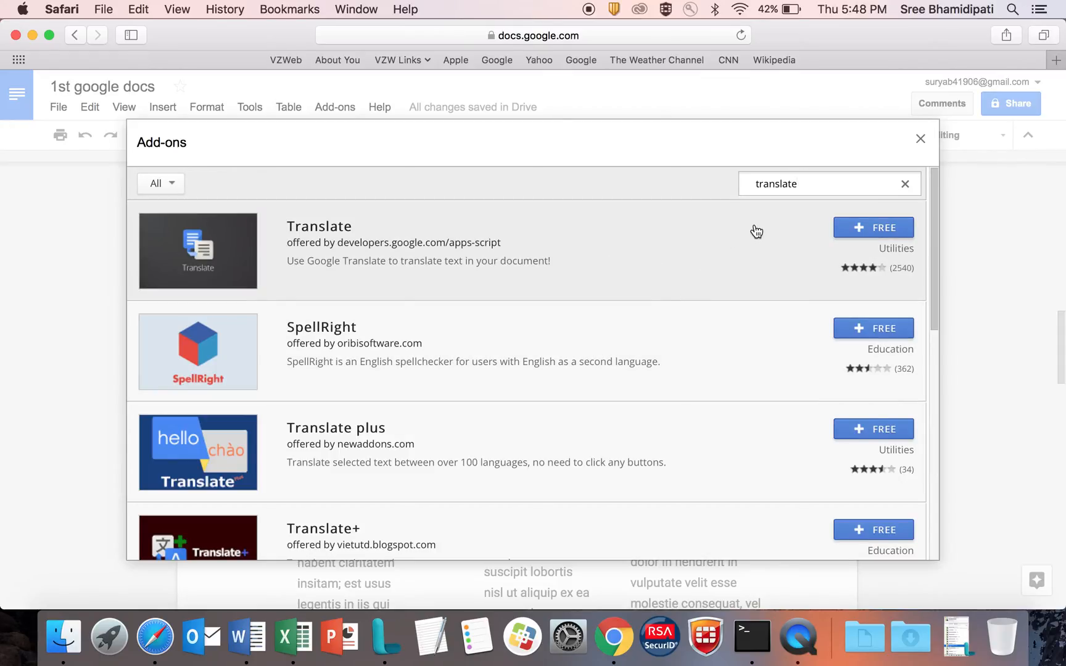
left_click(858, 229)
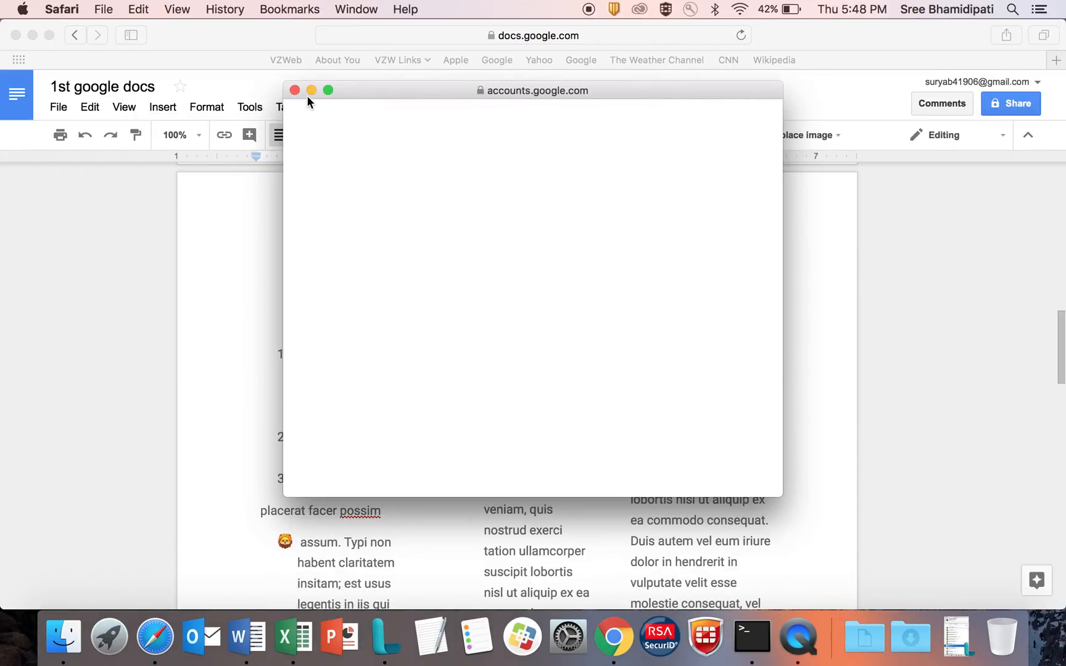
left_click(296, 90)
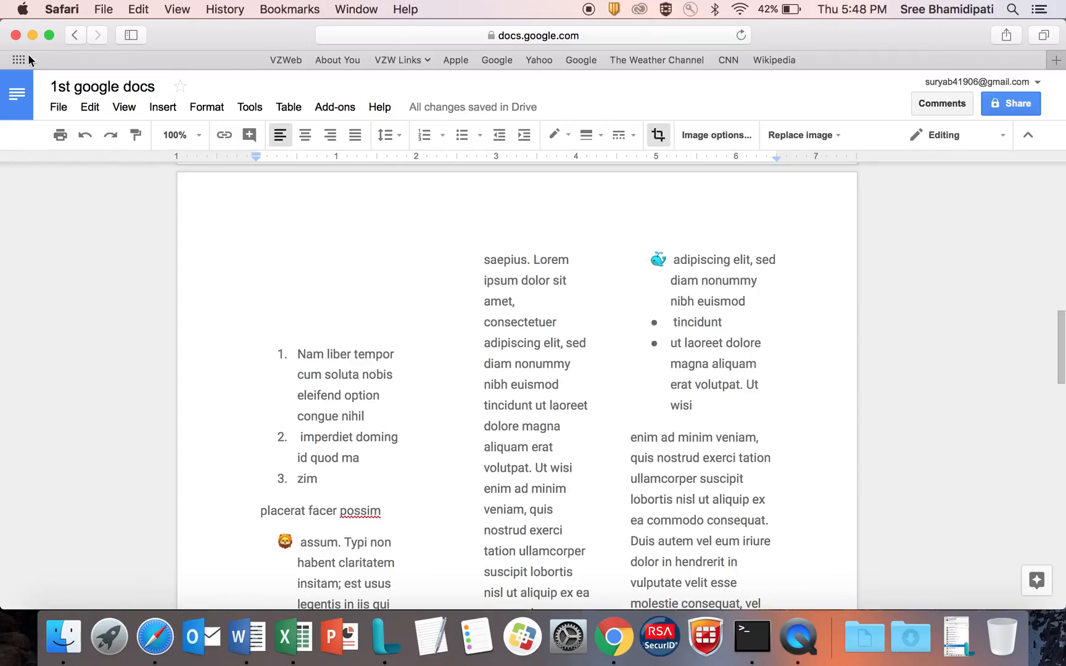
Step: Close the browser window containing the "1st google docs" document and quit Safari
left_click(15, 37)
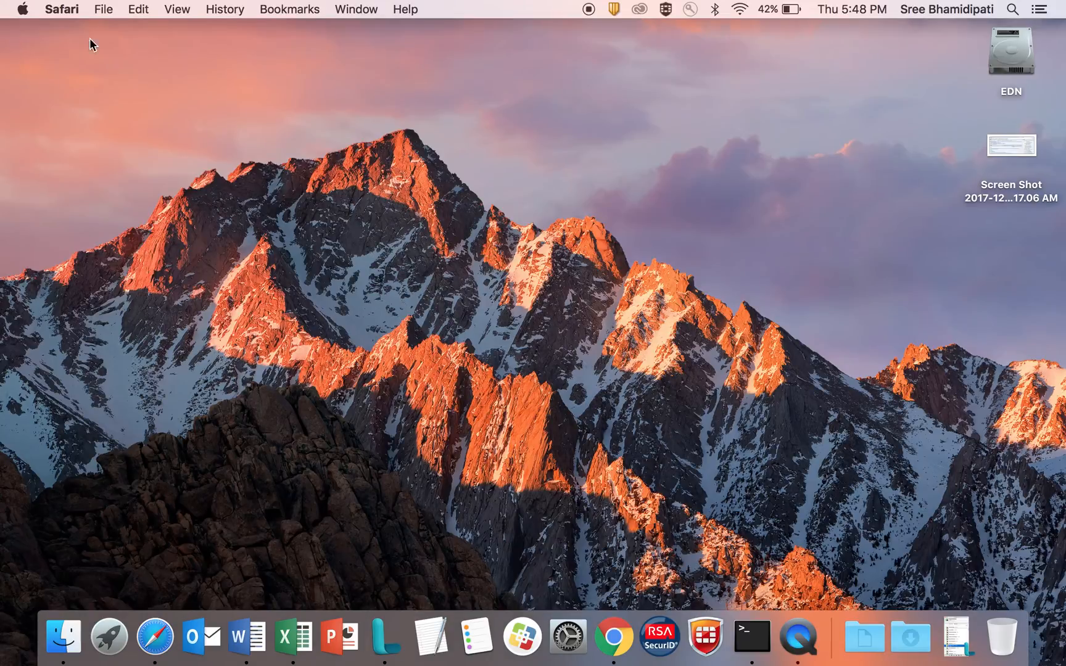
key("super+q")
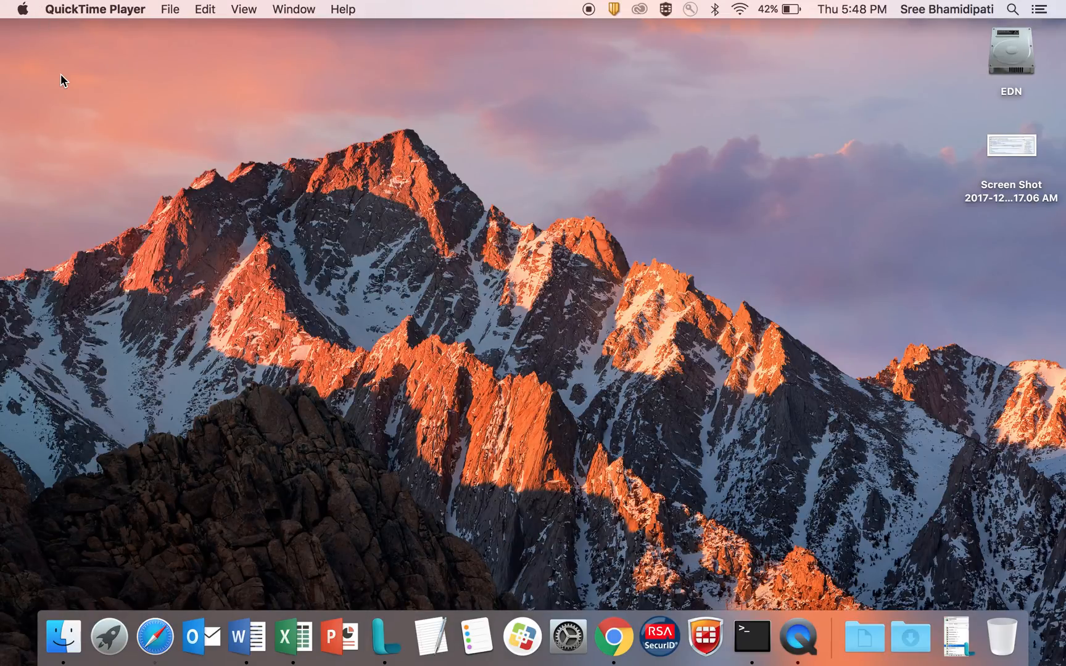